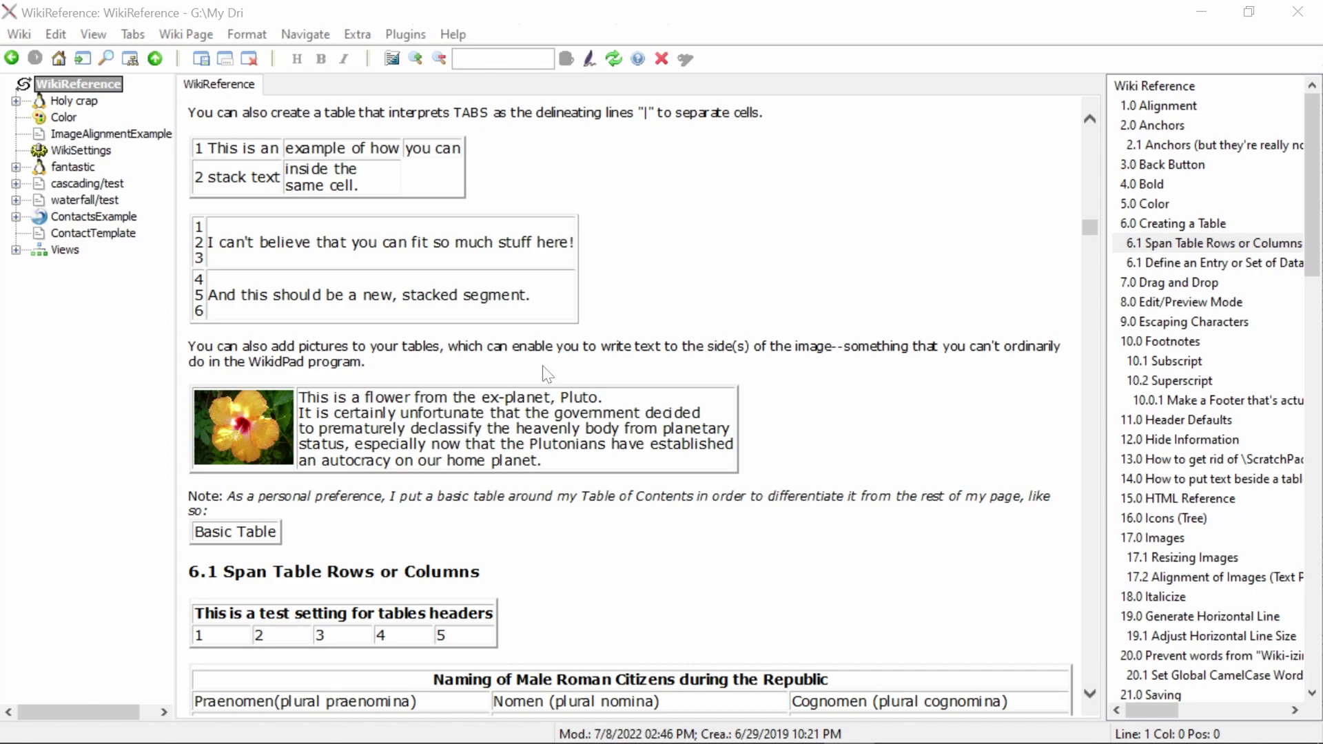
drag(544, 461, 300, 399)
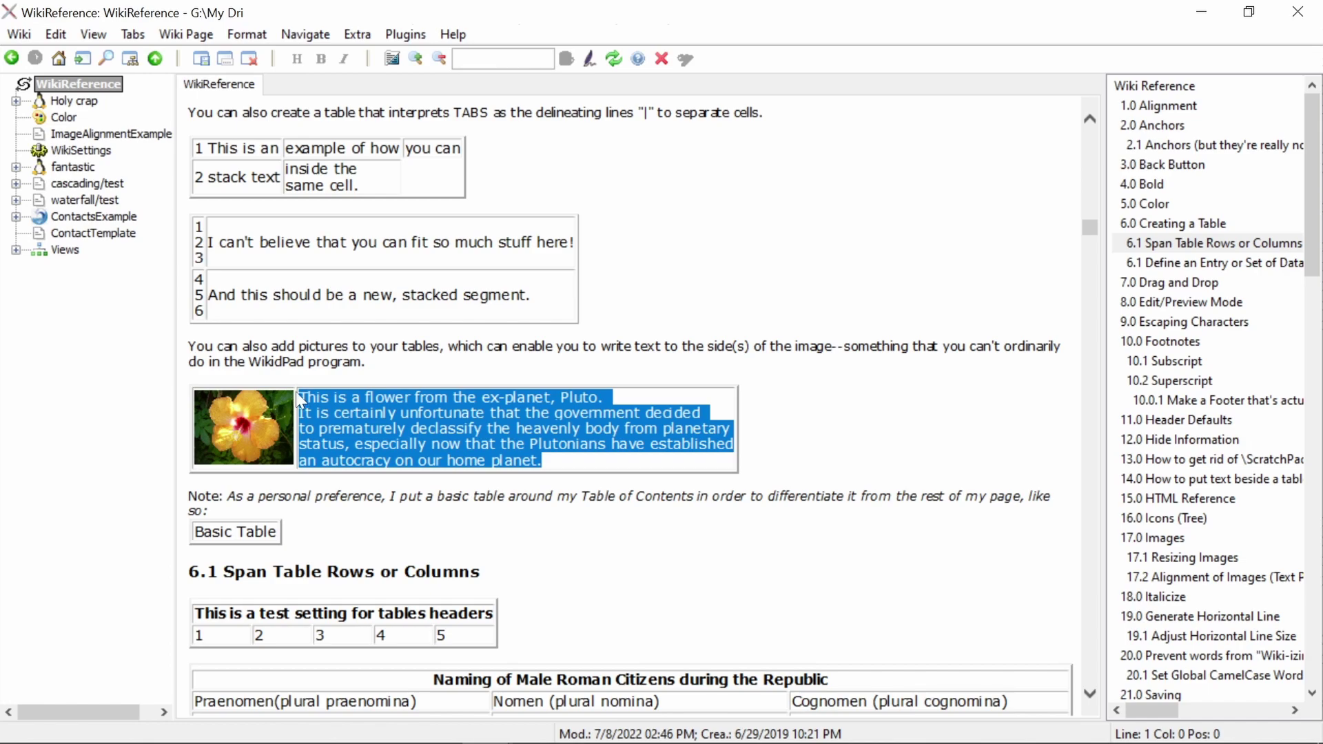
click(508, 513)
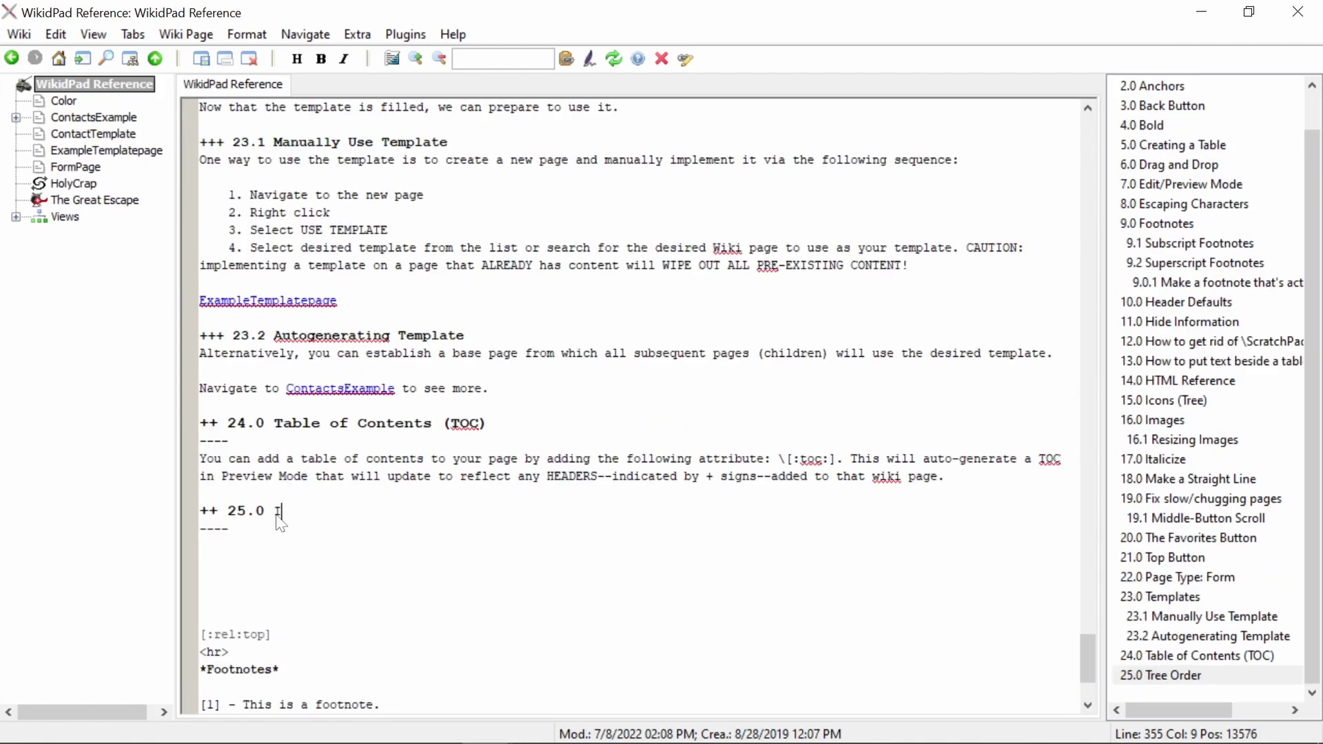
Title section 25.0 "Image Alignment" and add the wiki link ImageAlignmentExamples beneath the heading
text(mage Alignment)
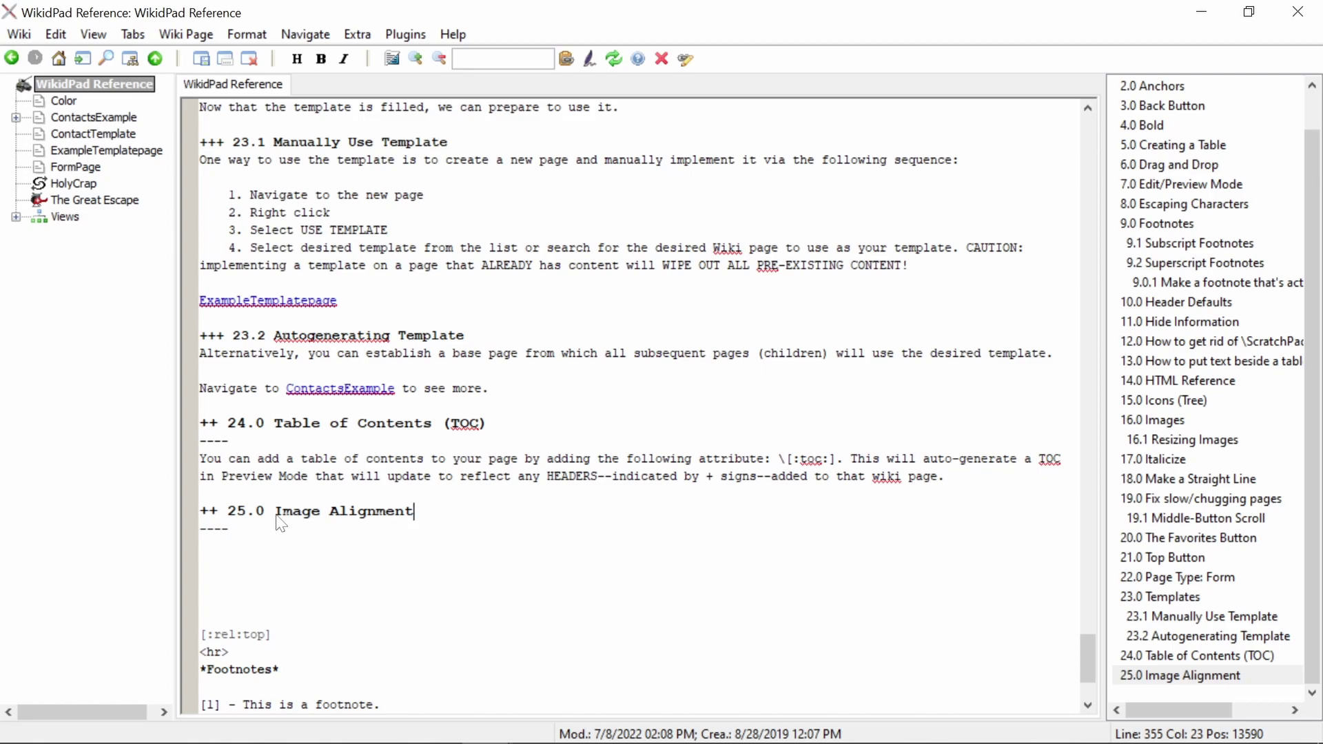
scroll(279, 524, down, 2)
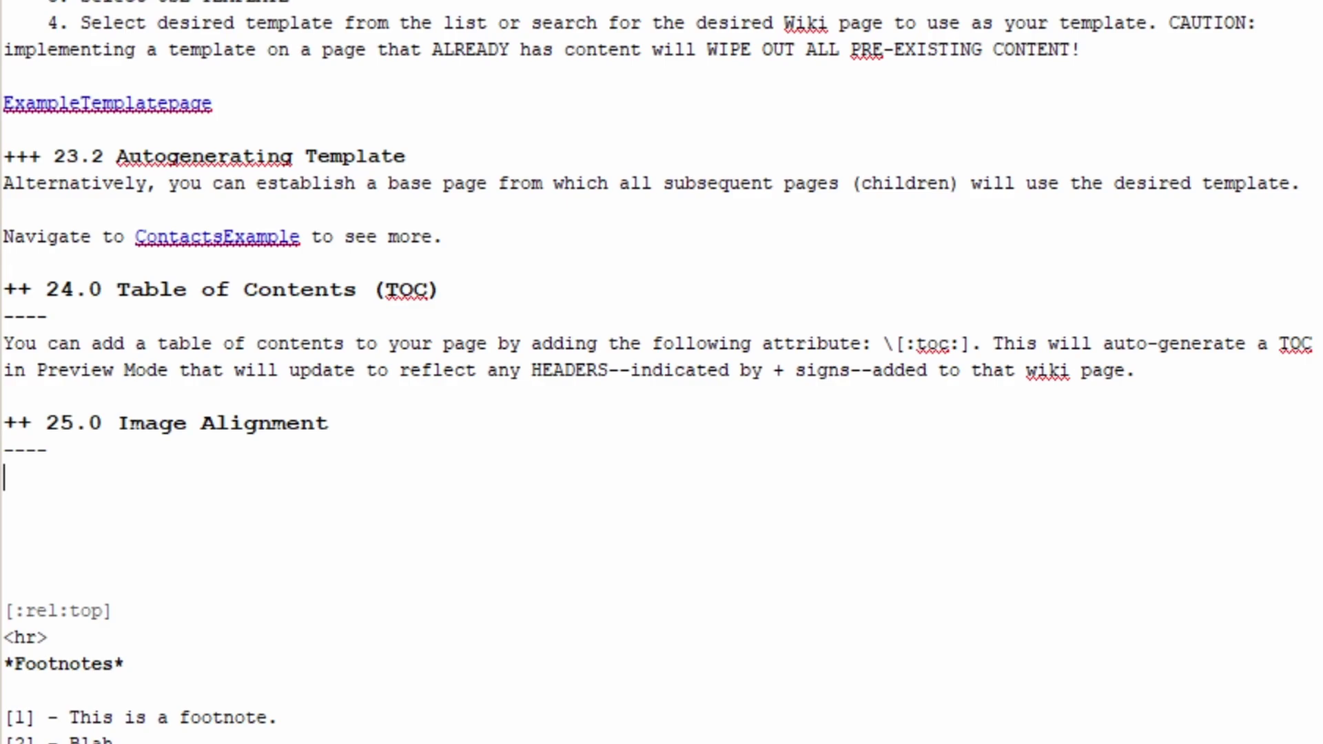
text(ImageAlignmentExamples)
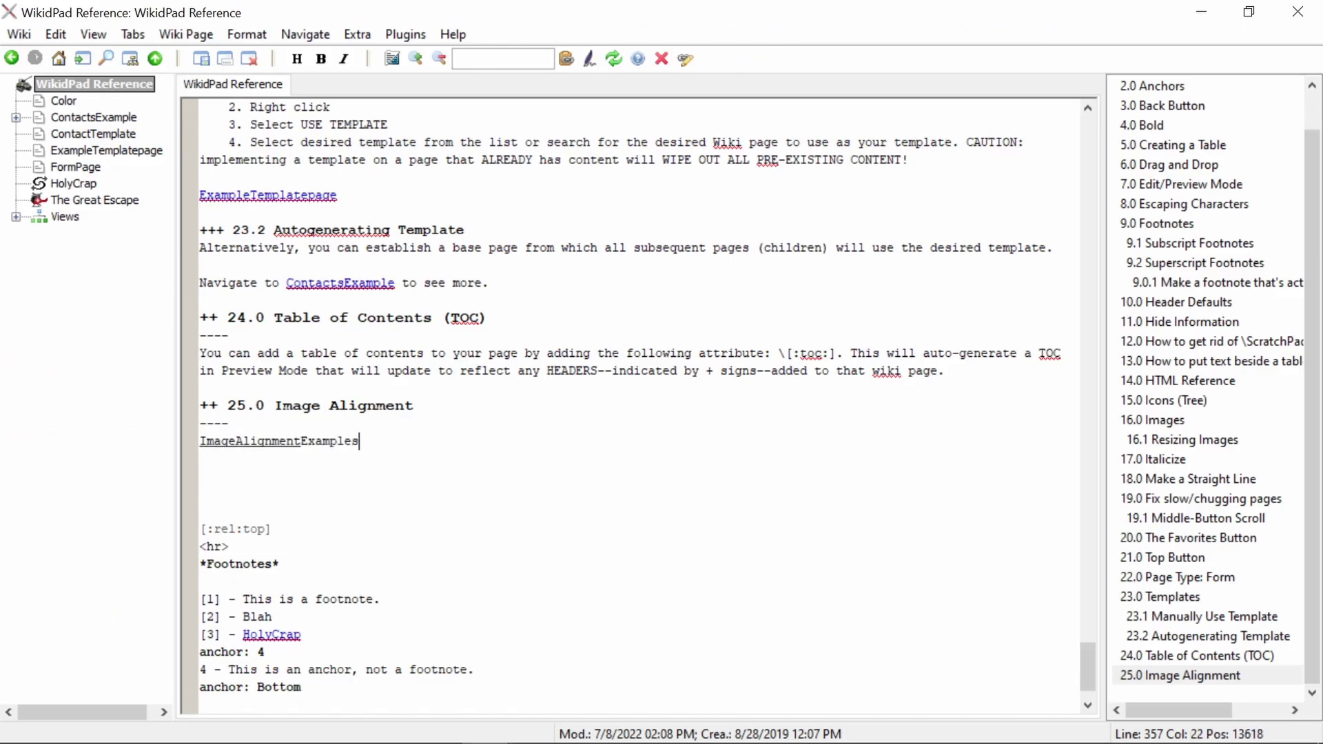
Paste the explanation of the URL appendix codes below the ImageAlignmentExamples link, leaving a blank line between them
key(Return)
key(Return)
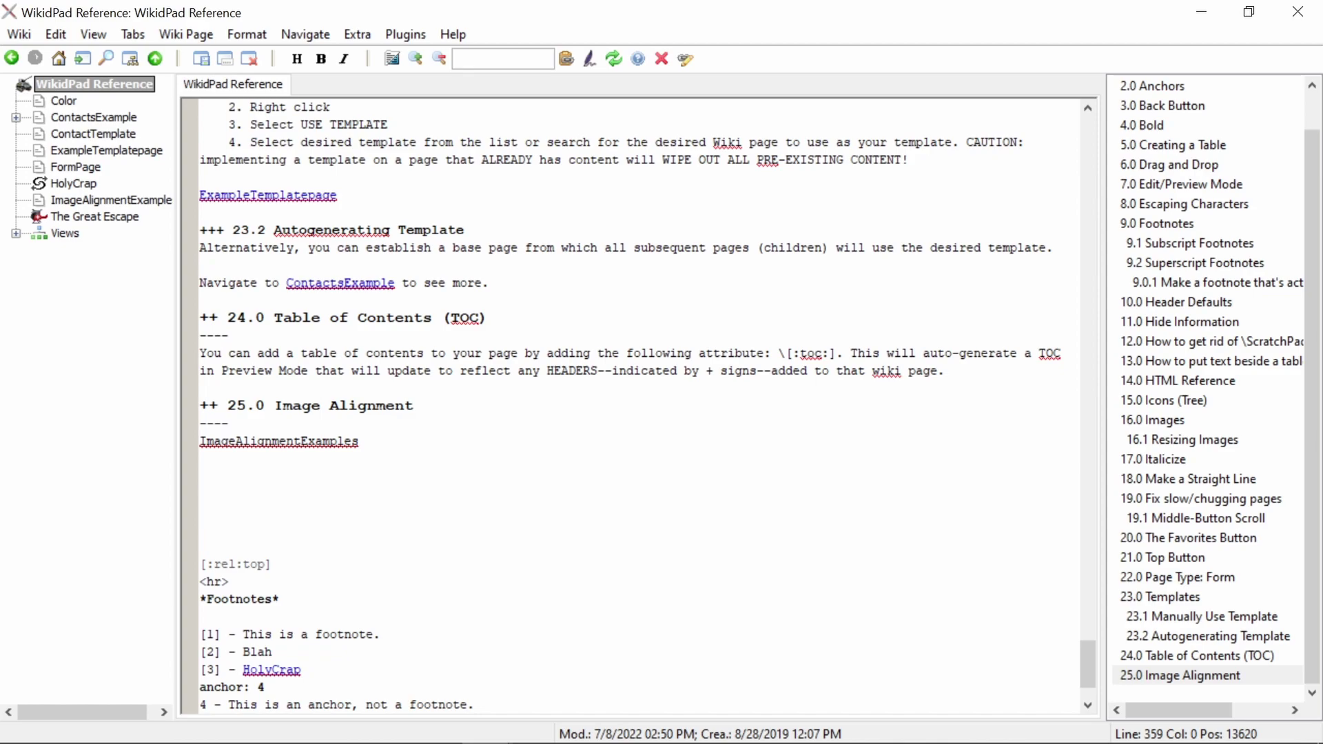
key(ctrl+v)
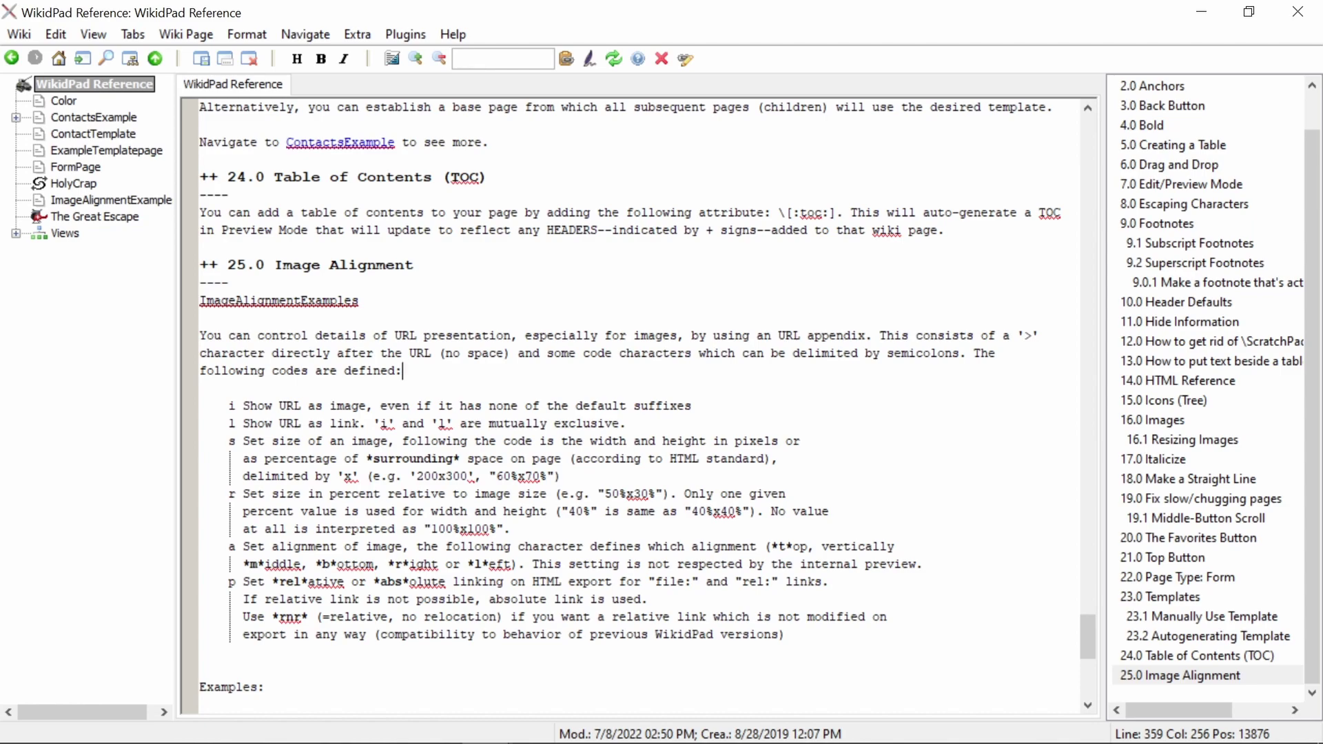
key(alt+Tab)
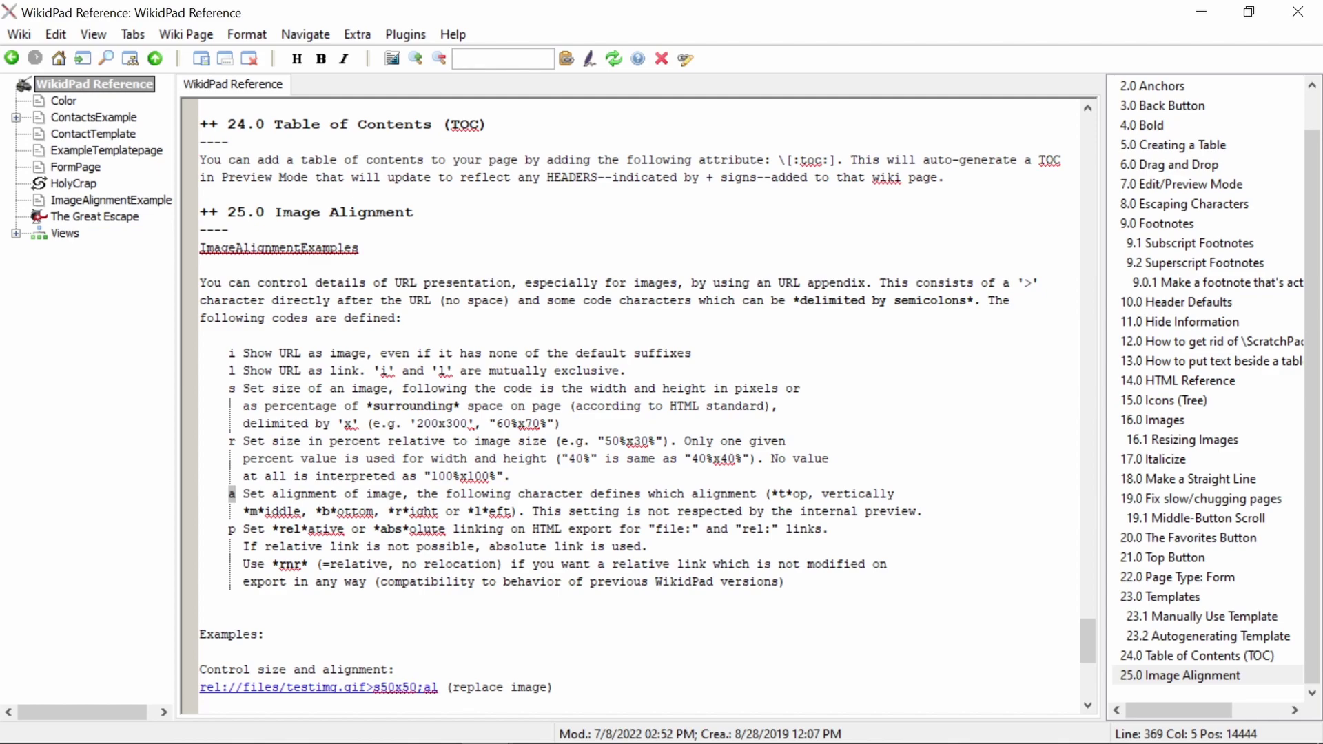
Open the ImageAlignmentExamples page from its link in section 25.0
click(605, 582)
click(308, 249)
key(ctrl+l)
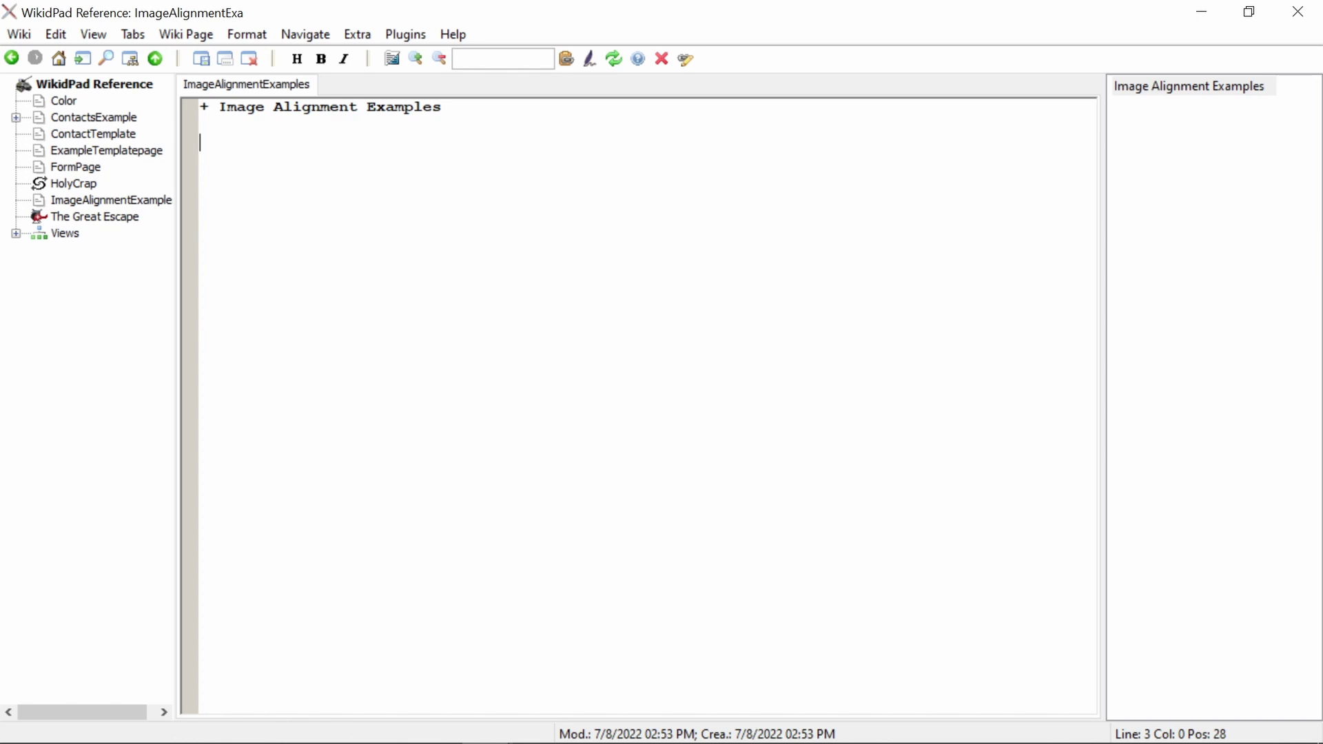
Paste the copied WikidPad image file beneath the page heading, using the "Copy into file storage" file type
key(ctrl+v)
click(736, 307)
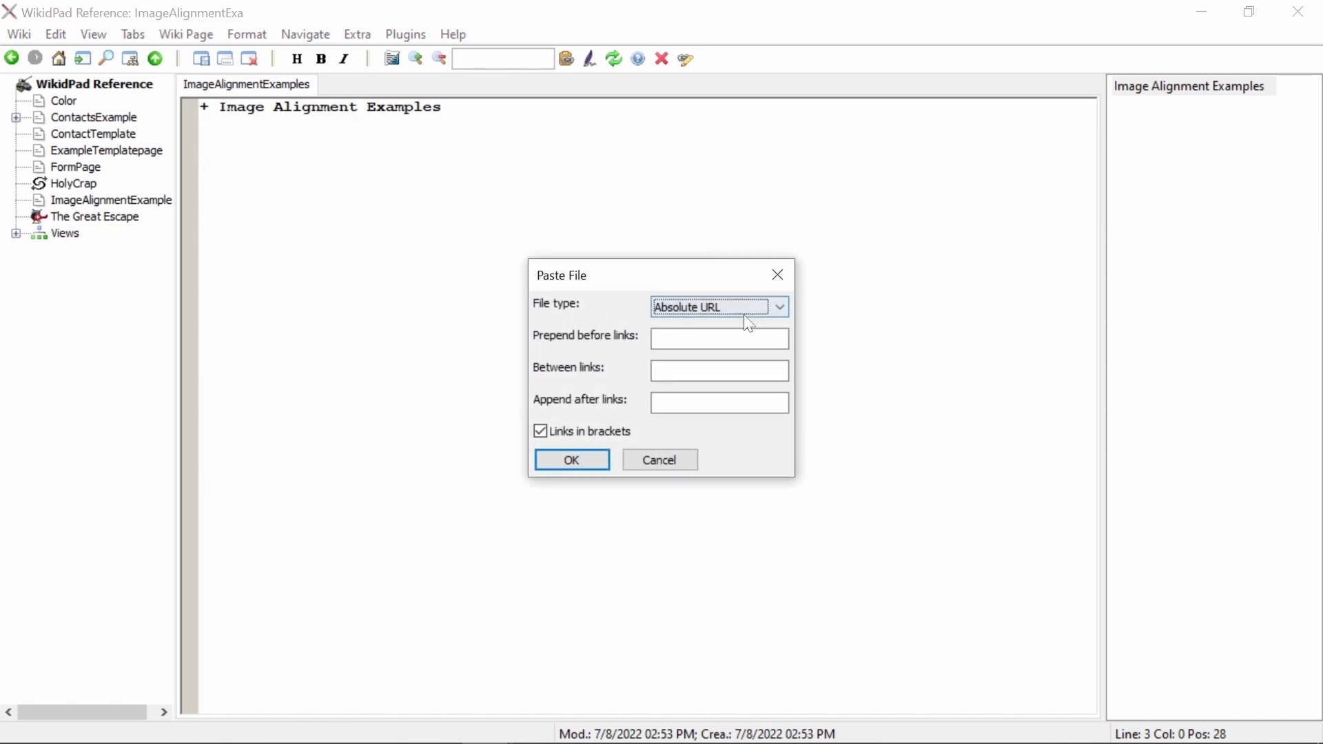
click(734, 352)
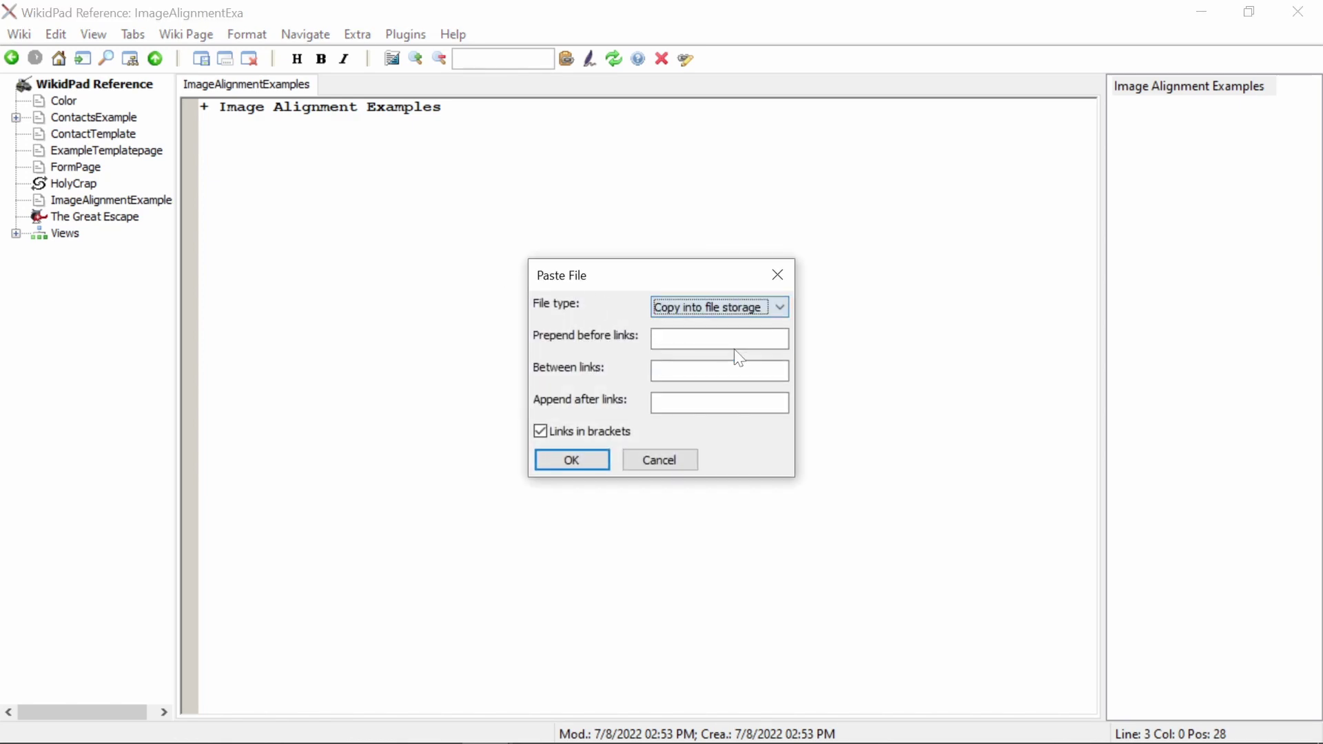
click(589, 458)
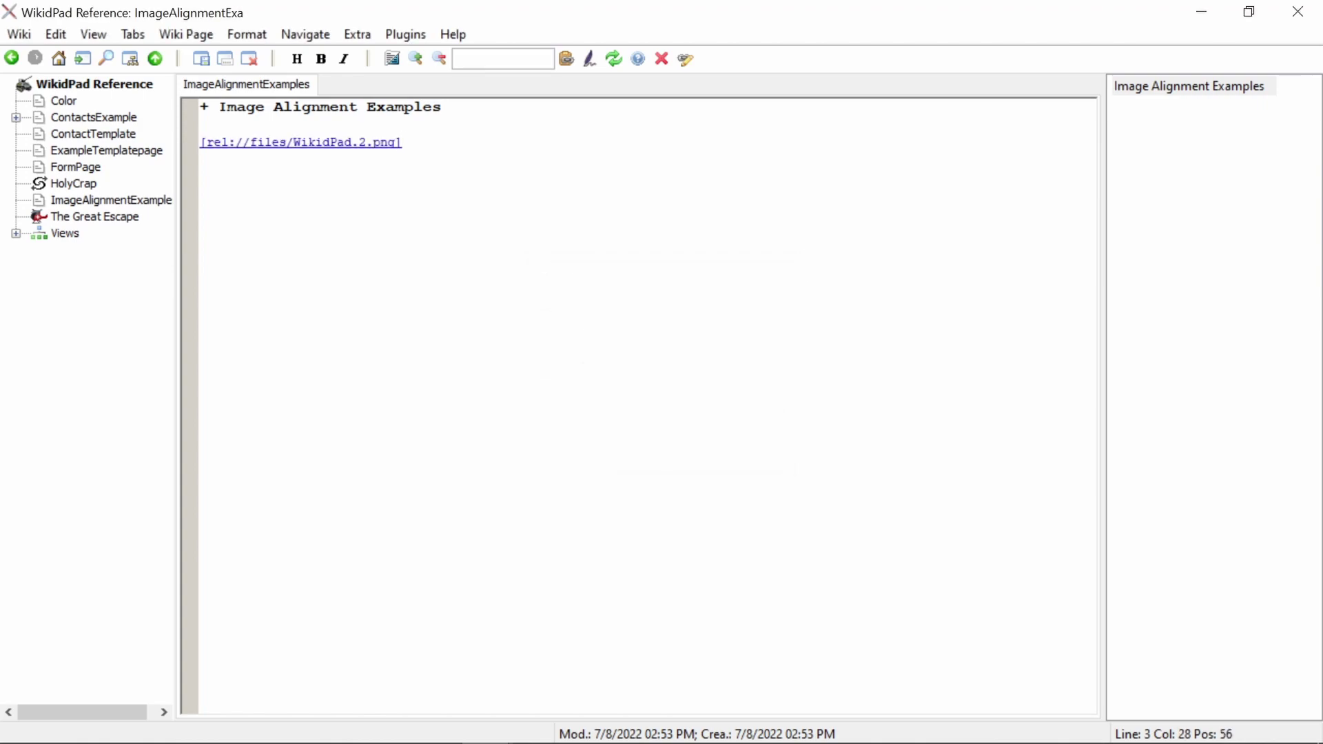
Remove the brackets around the image link, append ">r50%;ar" to it, and preview the page
key(BackSpace)
key(Home)
key(Delete)
key(End)
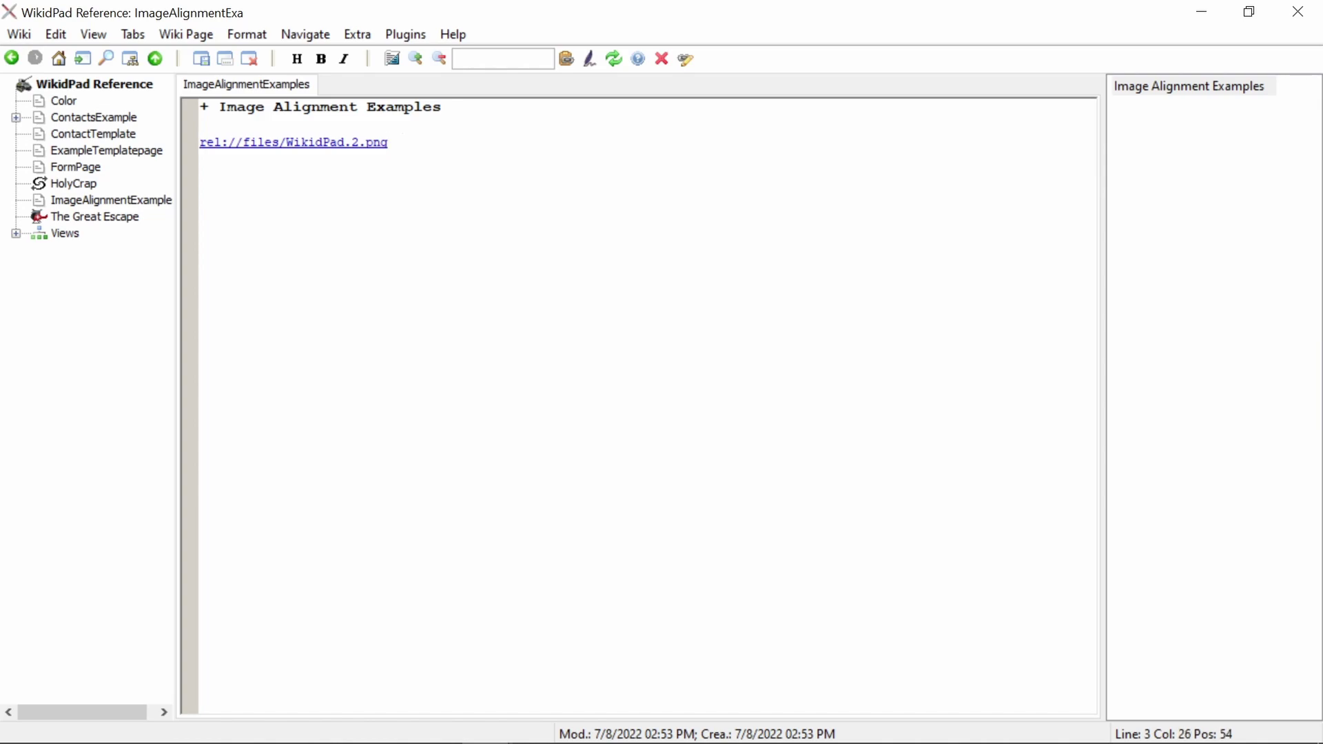
text(>r50%;)
text(ar)
key(ctrl+q)
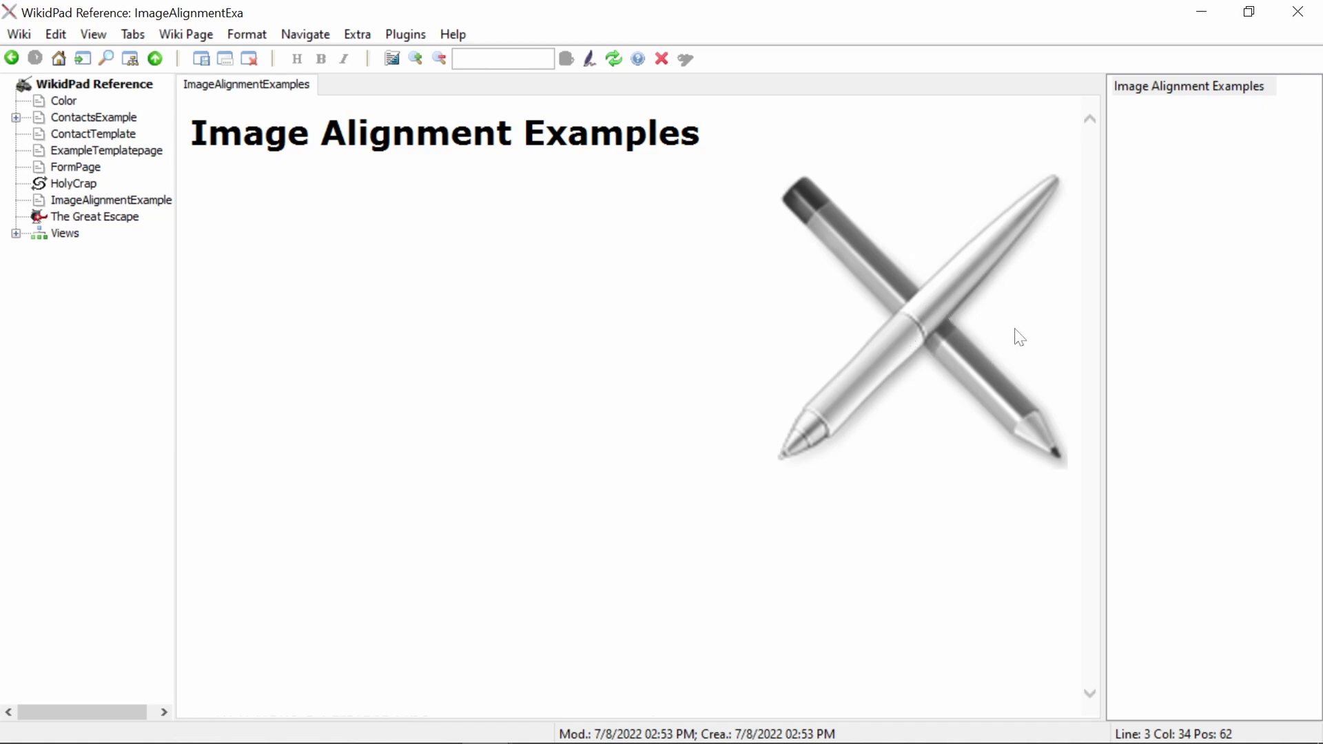
Set the relative size in the image link to 25% and preview the page
key(ctrl+q)
drag(417, 144, 403, 146)
text(25)
key(End)
key(ctrl+q)
Paste the repeated "This is a test of the alignment feature for images." text after the image link and preview it
key(ctrl+q)
key(ctrl+v)
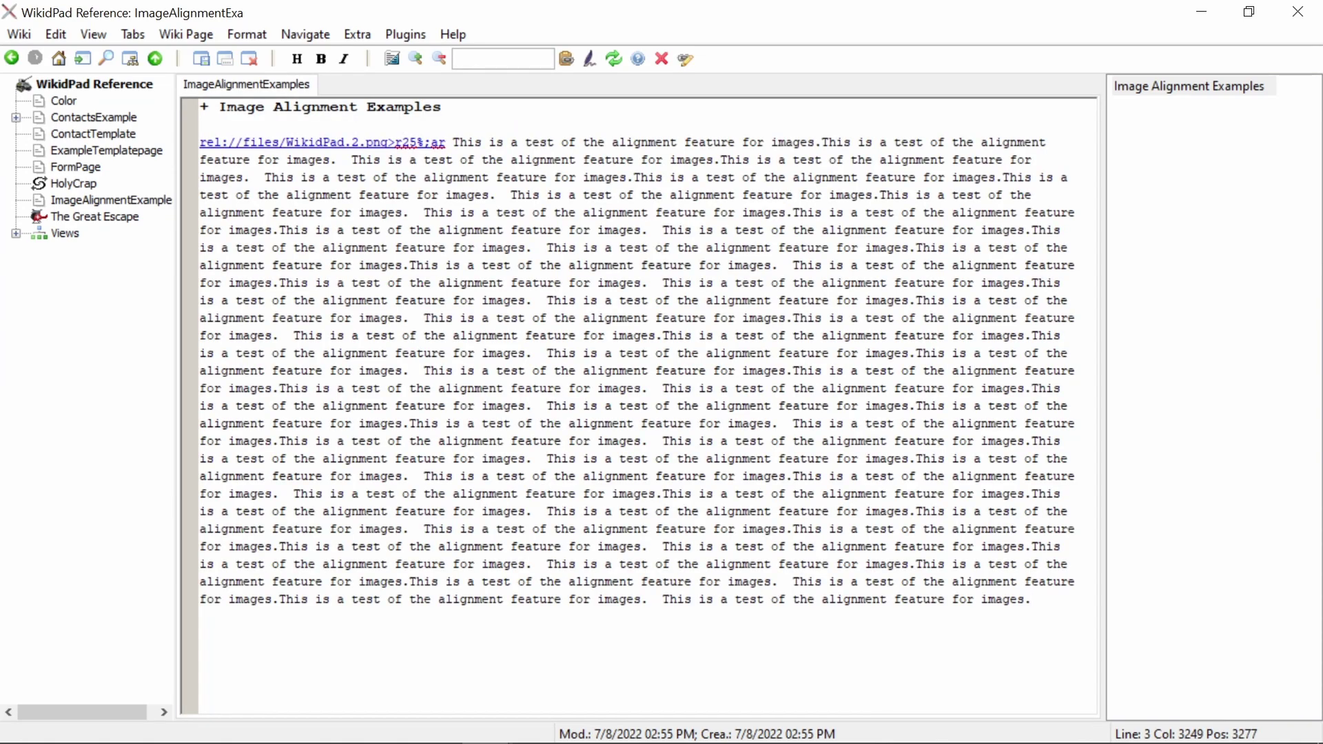
key(ctrl+q)
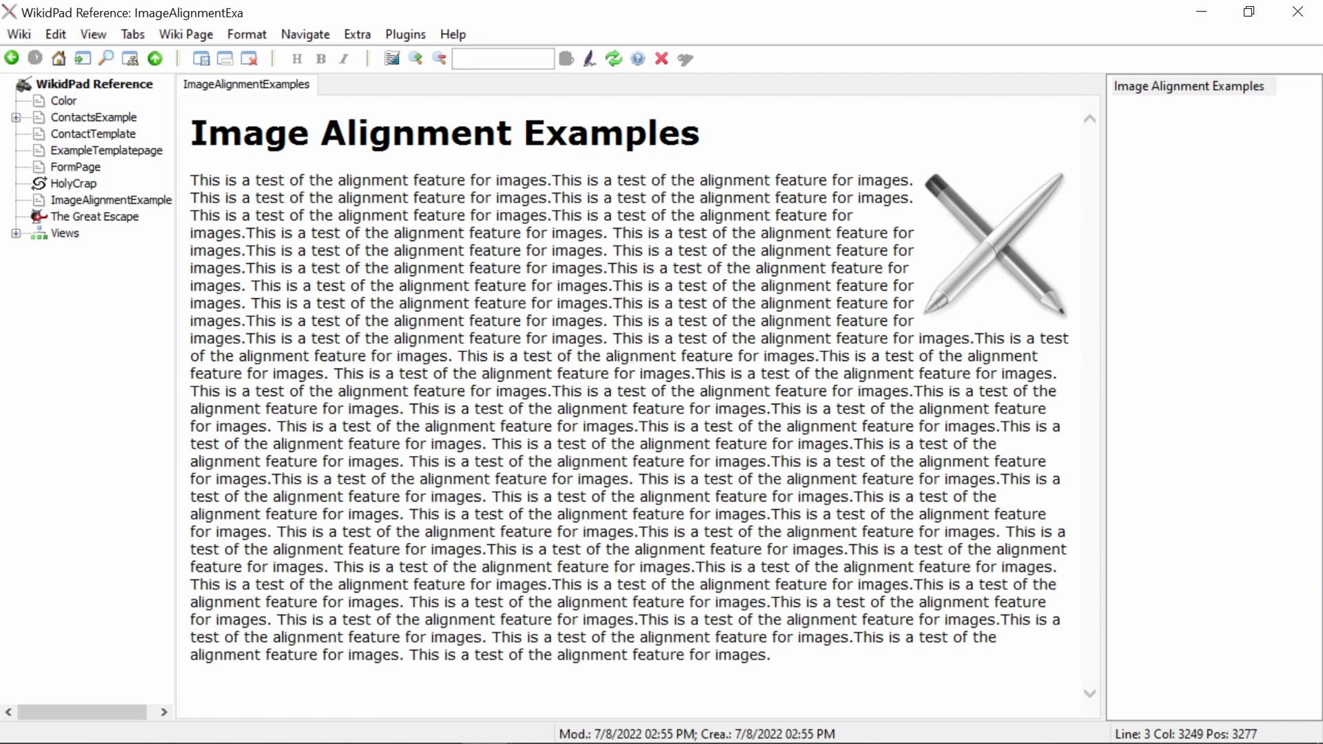
Copy the image link with its test text and paste a duplicate below the block, separated by a blank line
key(ctrl+shift+space)
drag(1031, 599, 200, 143)
key(ctrl+c)
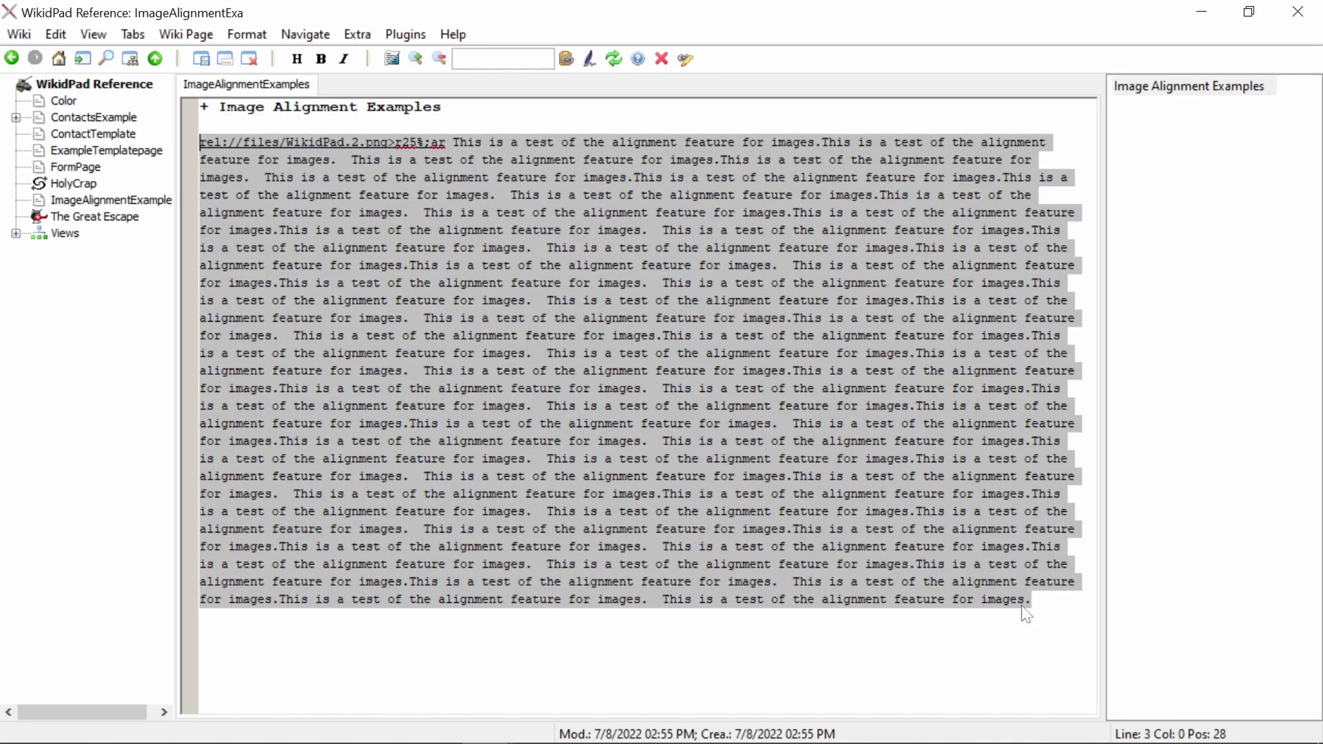
click(978, 621)
key(Return)
key(Return)
key(ctrl+v)
Set the second image link's alignment code to "al" and preview the left alignment
scroll(631, 406, down, 4)
click(453, 442)
key(Left)
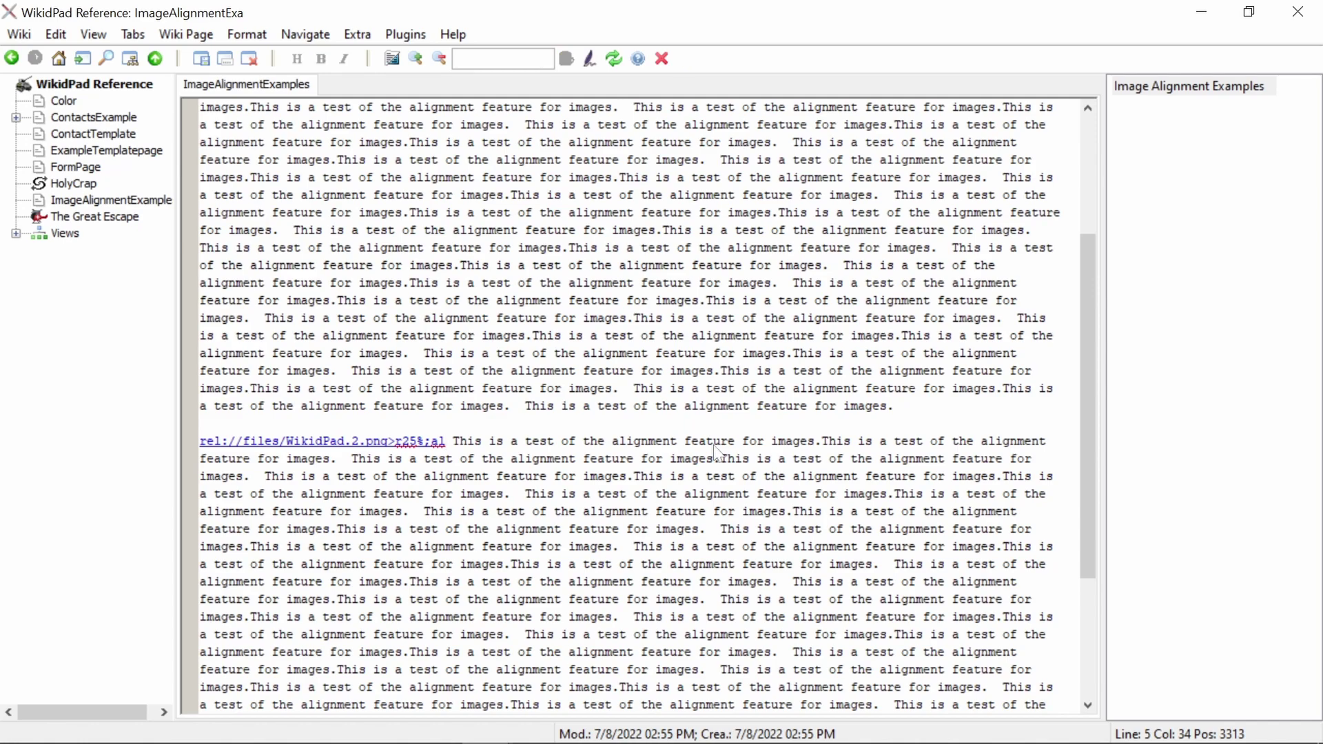
key(ctrl+shift+space)
Add a third copy of the image and text block with alignment code "am", and preview the text beside its image
key(ctrl+shift+space)
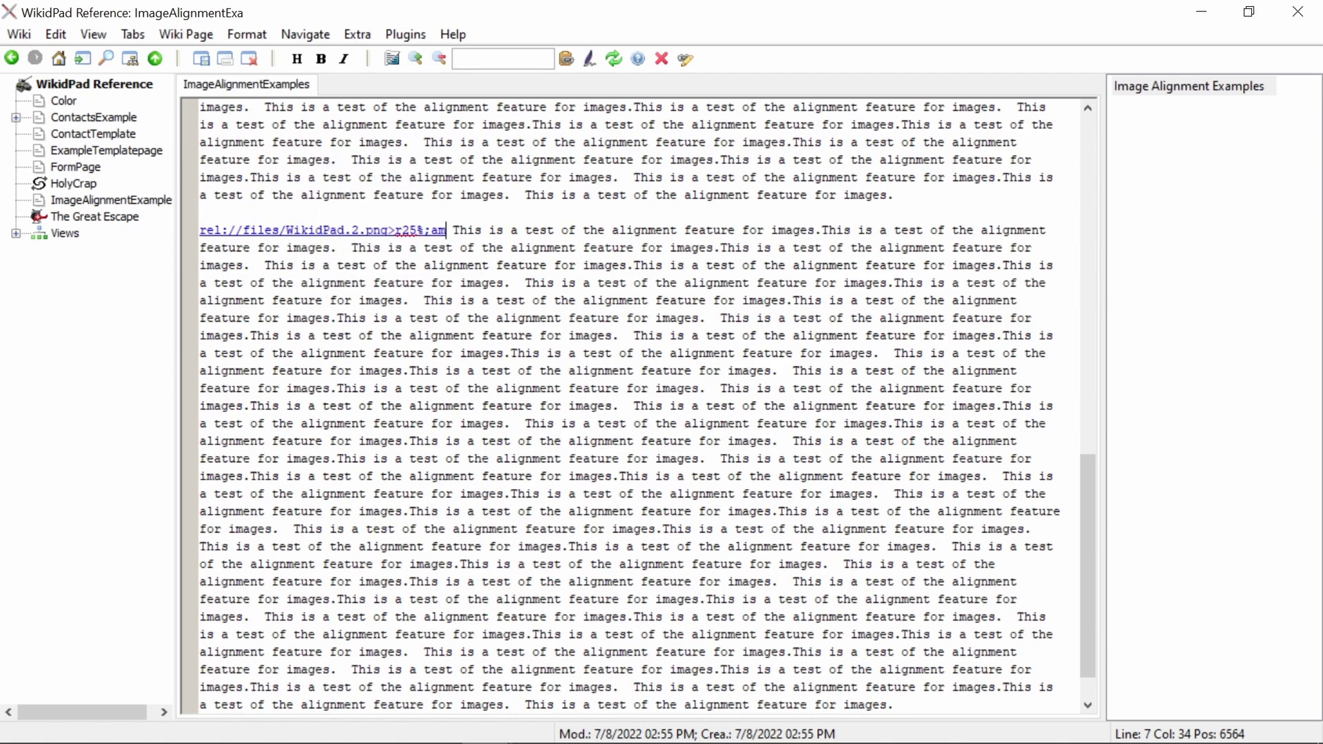
key(ctrl+shift+space)
scroll(441, 241, up, 2)
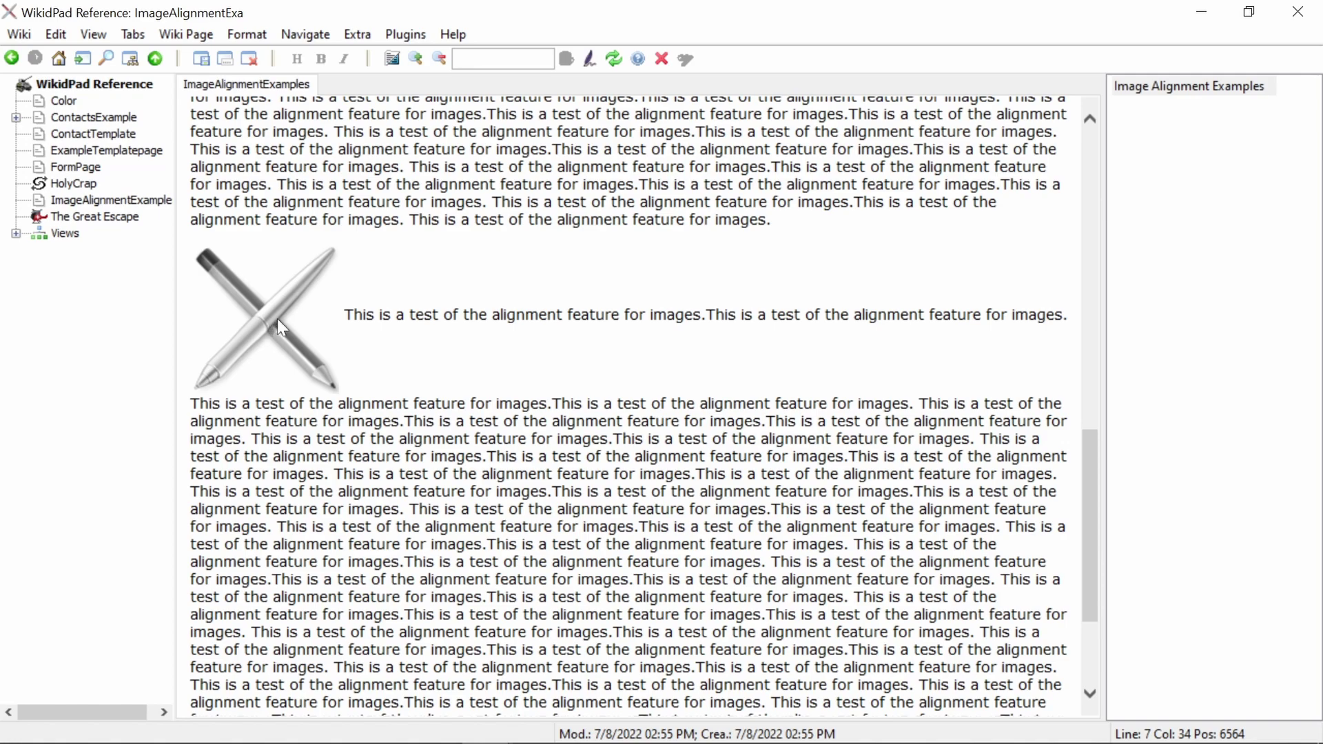
drag(345, 315, 1062, 317)
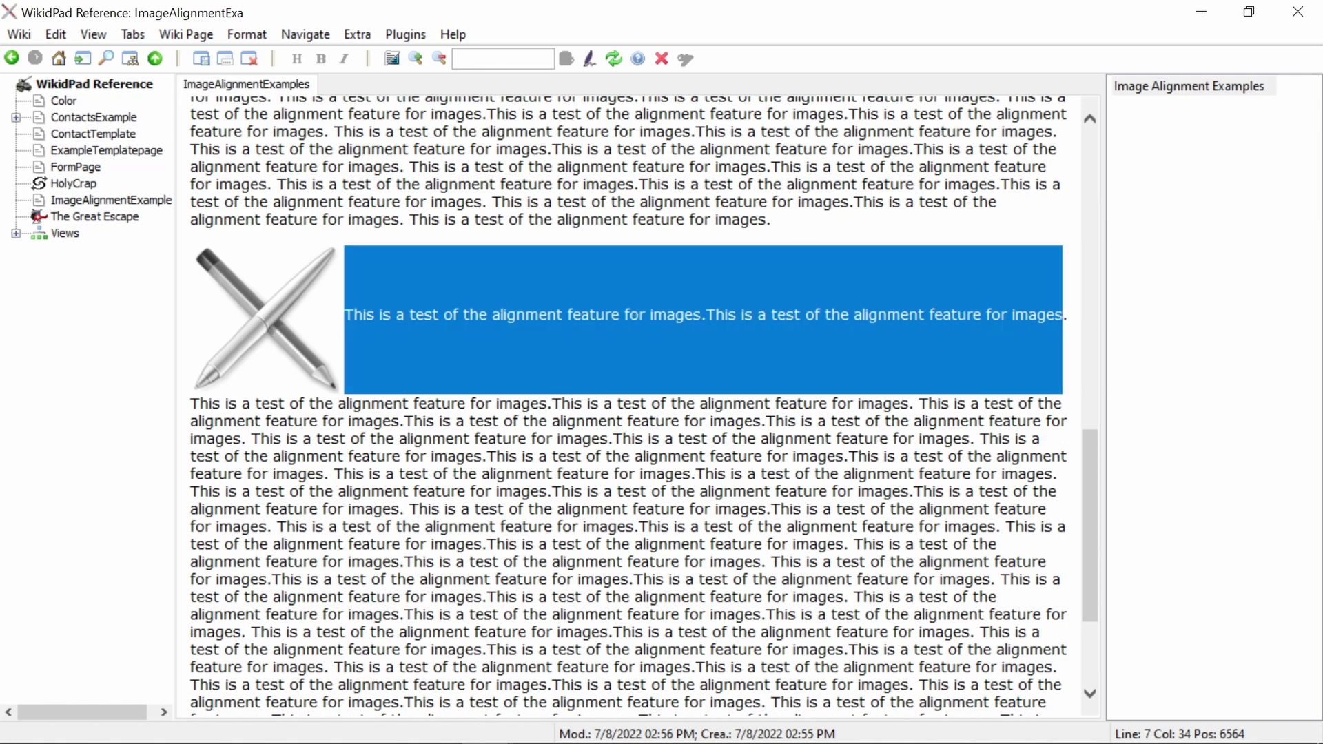
Paste a fourth copy of the block, set its image alignment code to "at", and preview the text beside the image
key(ctrl+shift+space)
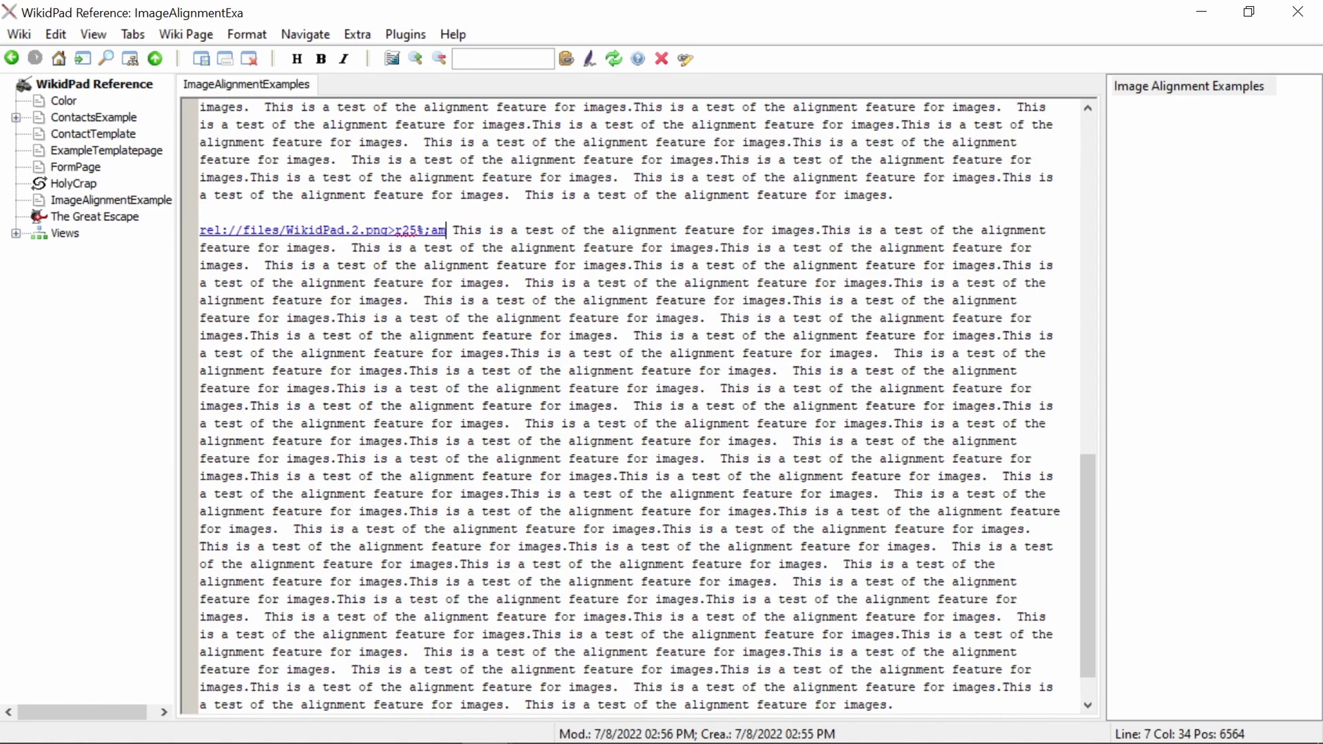
click(201, 687)
key(ctrl+v)
scroll(446, 476, down, 4)
click(447, 476)
key(BackSpace)
text(t)
key(ctrl+shift+space)
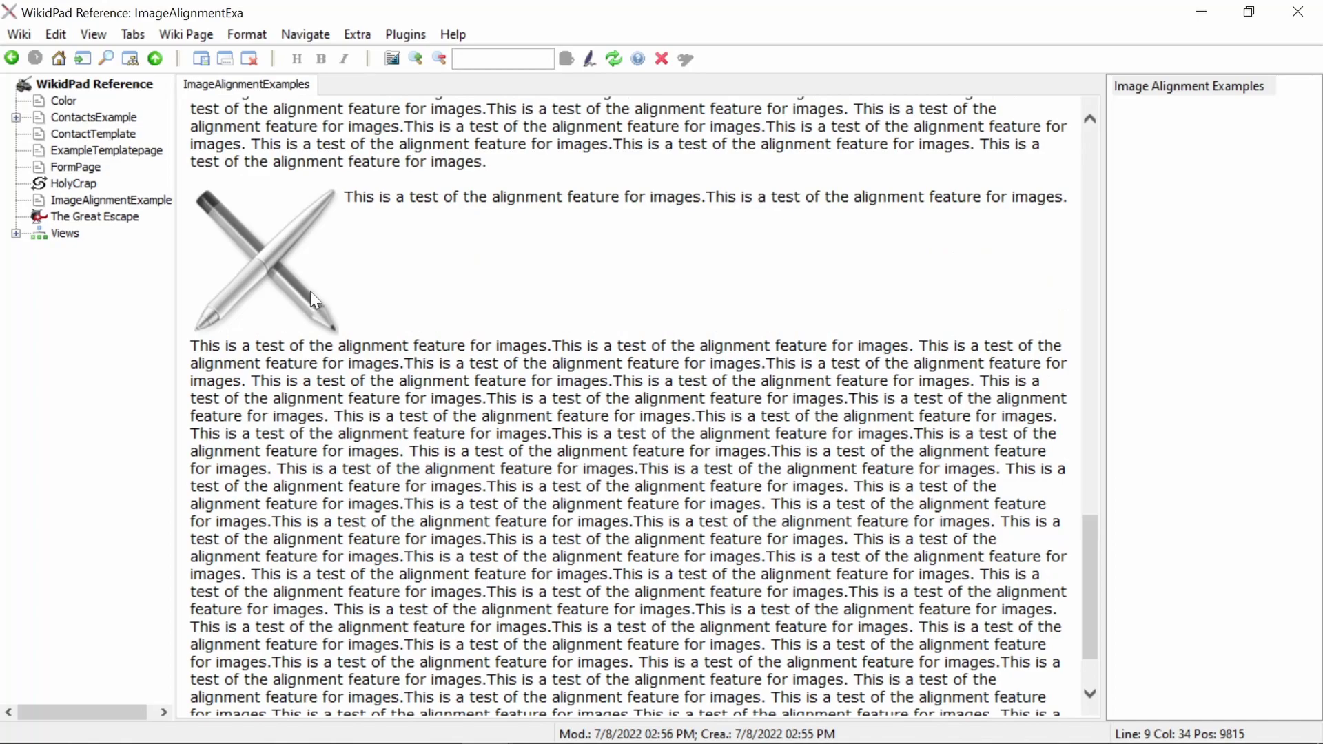
drag(345, 198, 1062, 198)
Add a fifth copy of the block with image alignment code "ab" and preview the text beside its image
key(ctrl+shift+space)
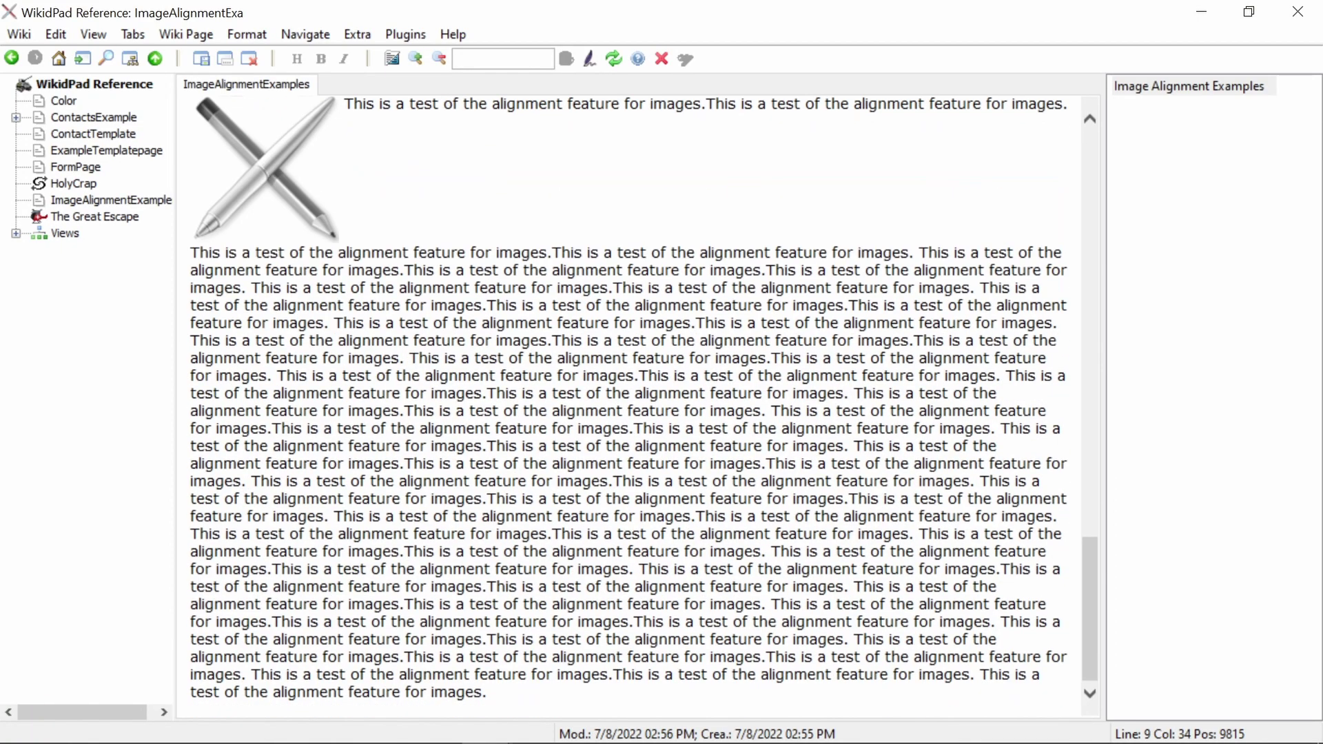
scroll(447, 476, down, 4)
click(448, 476)
key(BackSpace)
text(m)
key(ctrl+shift+space)
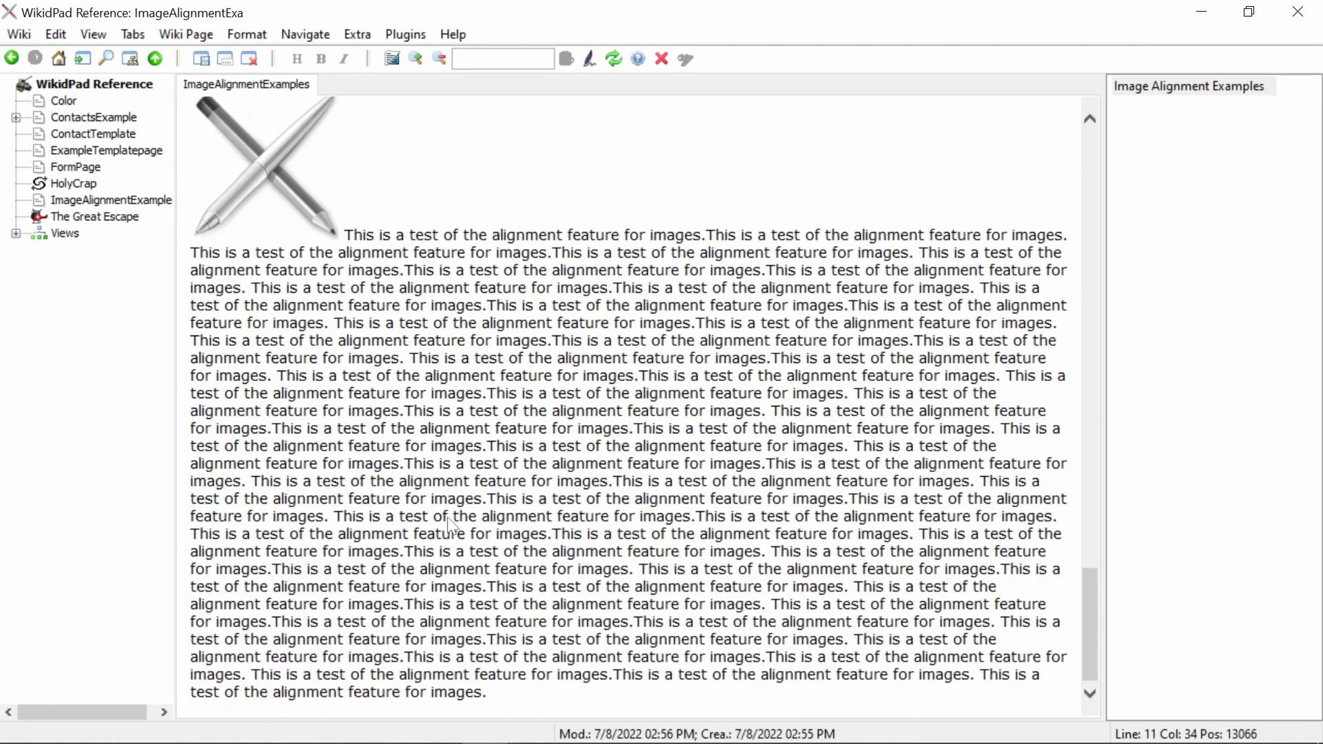
scroll(450, 526, up, 3)
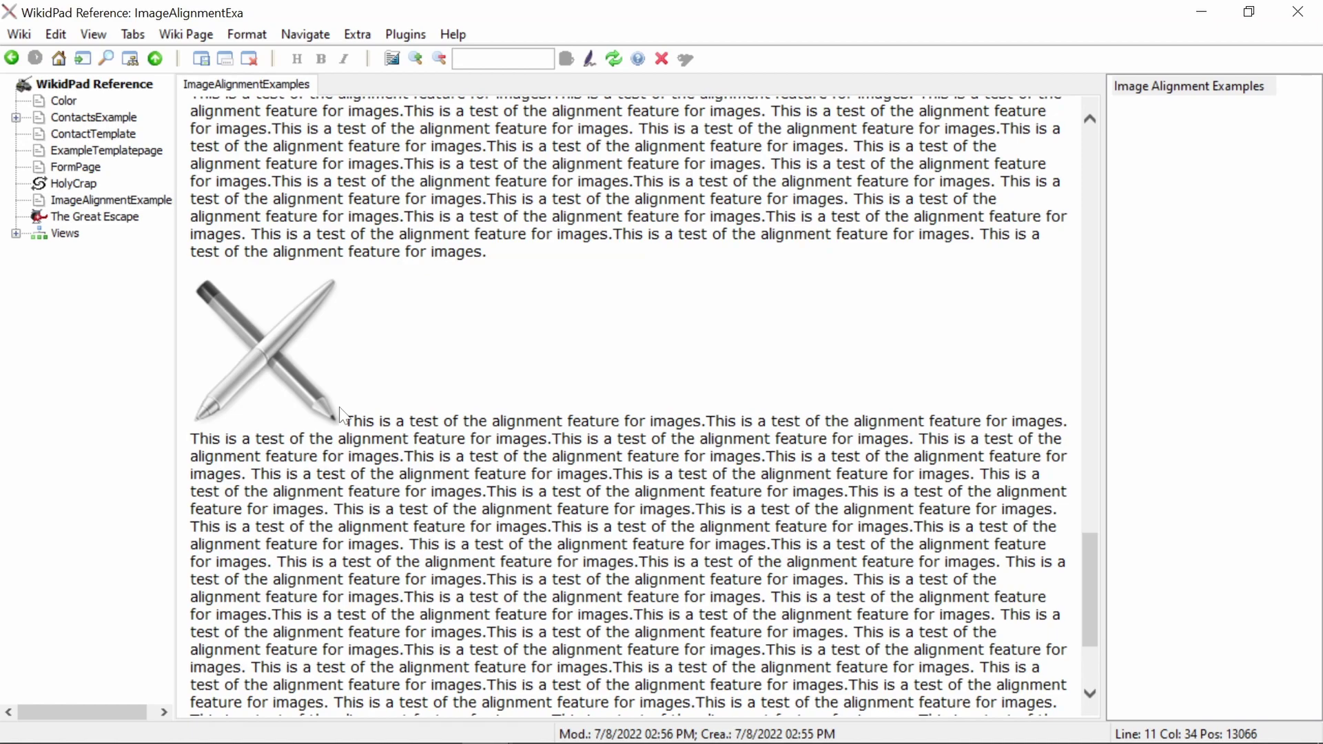
drag(337, 412, 1078, 426)
Return to editing and paste a sixth copy of the image and text block at the end of the page
double_click(1062, 431)
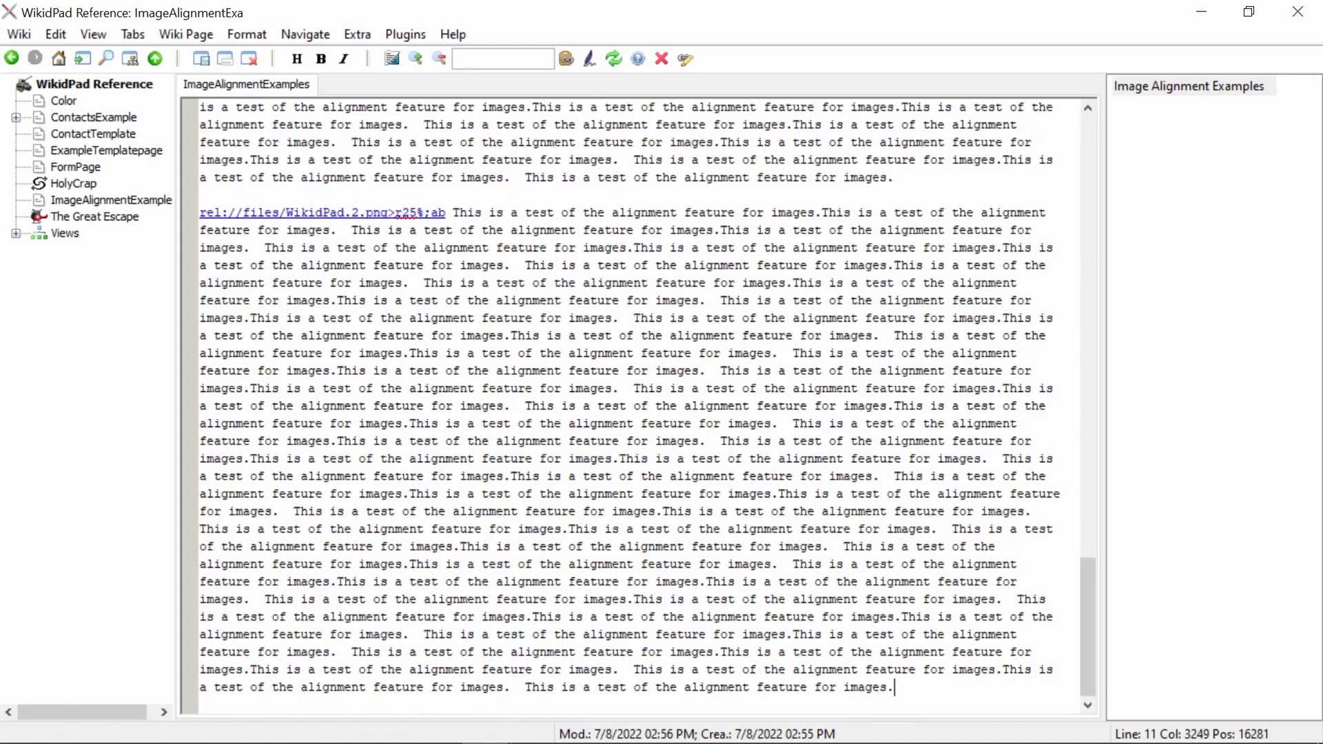
key(Return)
key(Return)
key(ctrl+v)
Move the sixth block's image link from the paragraph's start into the middle of its text and preview the page
click(447, 266)
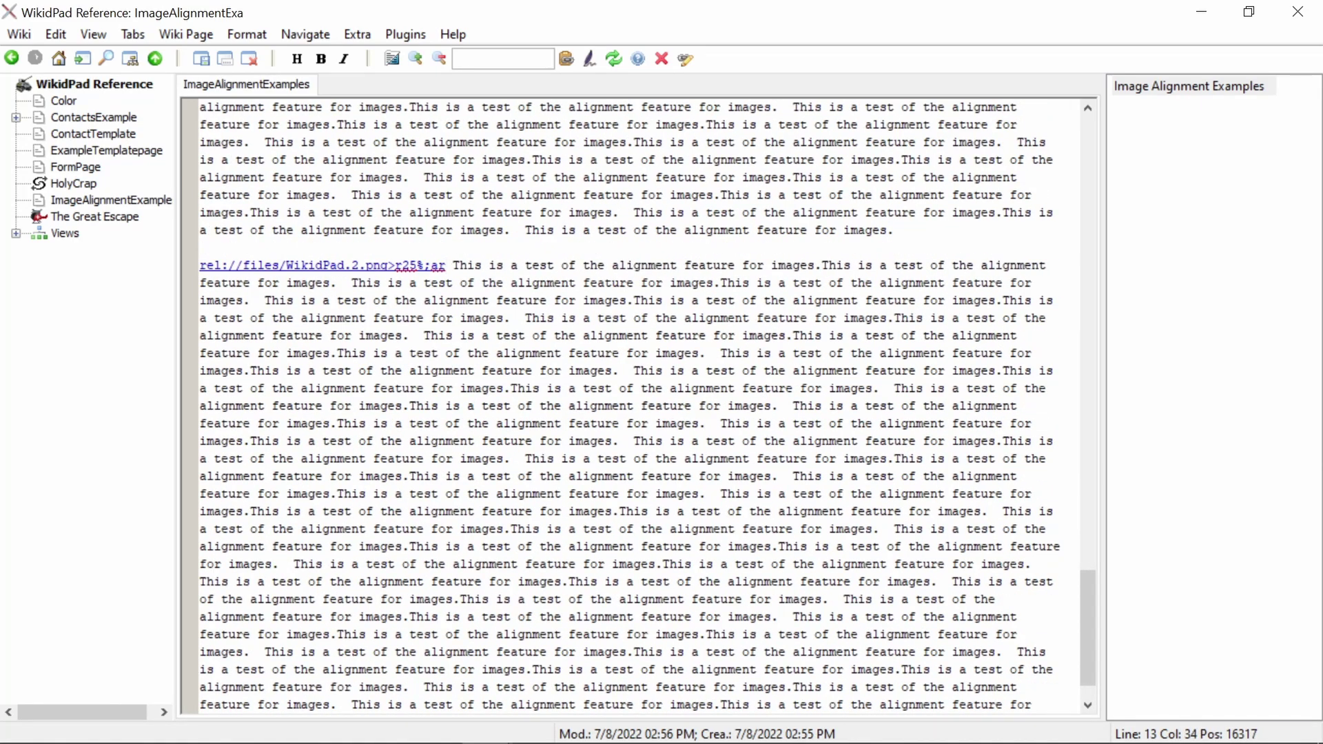
key(shift+Home)
key(ctrl+x)
key(Delete)
click(352, 442)
key(ctrl+v)
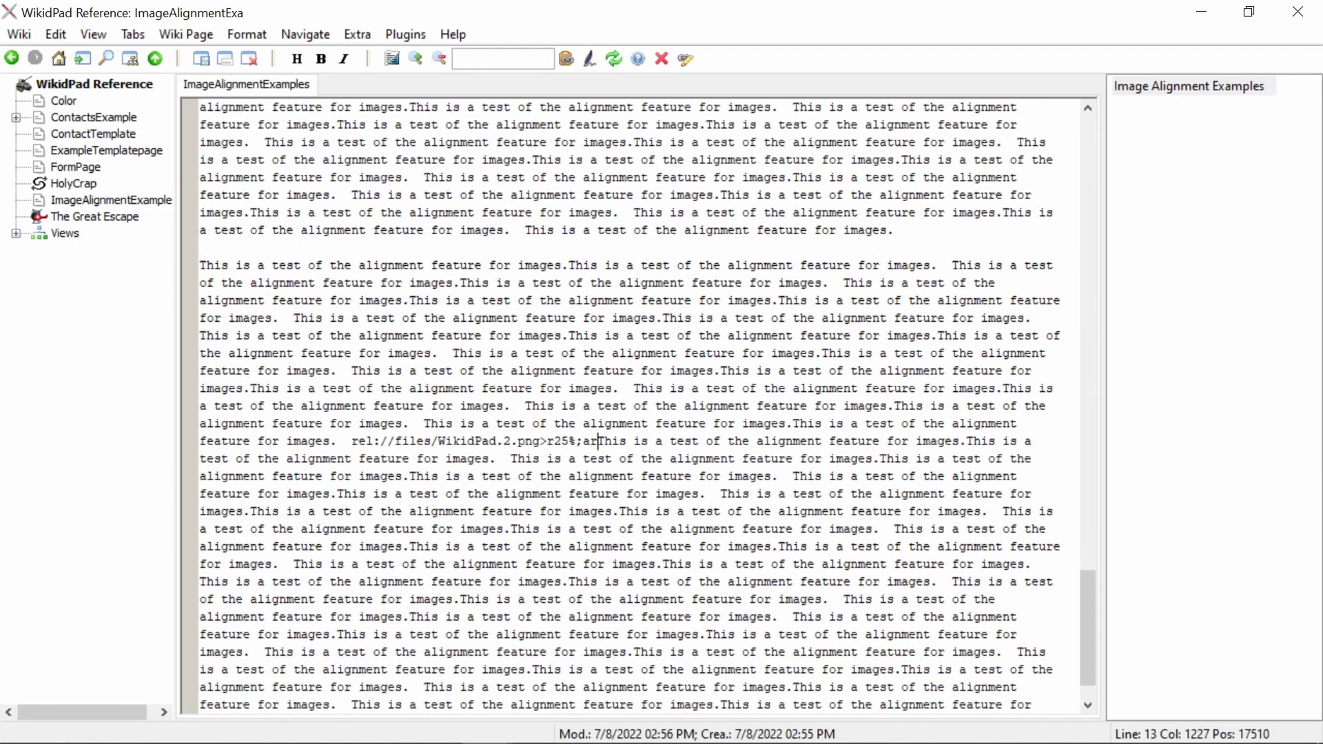
key(ctrl+q)
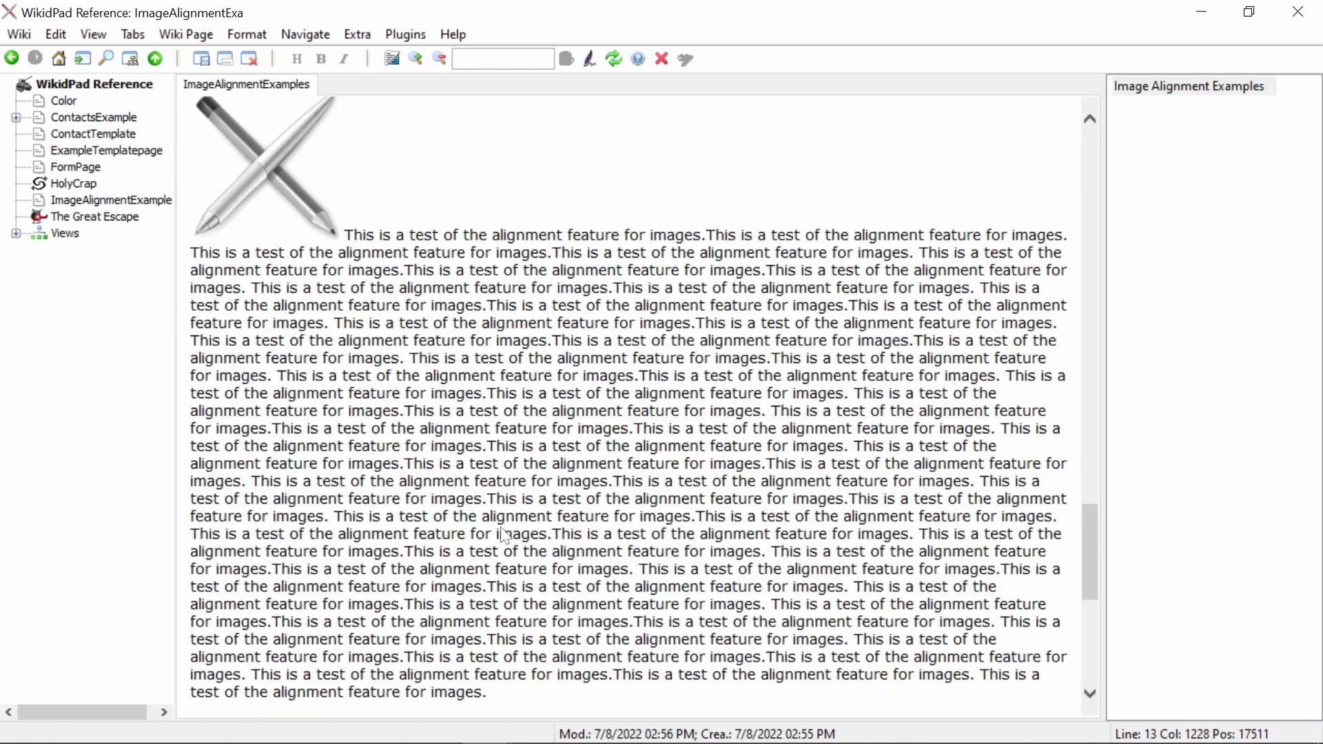